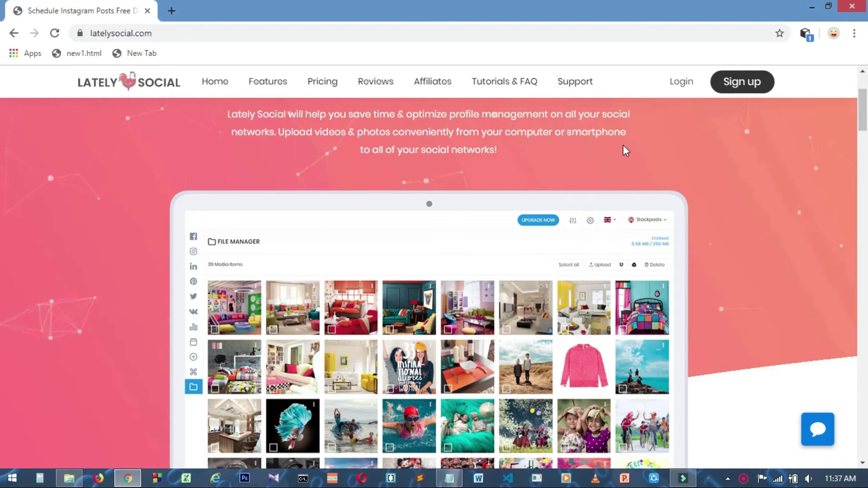
Log in to Lately Social, dismiss the Latest Updates popup, and go to Account manager.
left_click(681, 84)
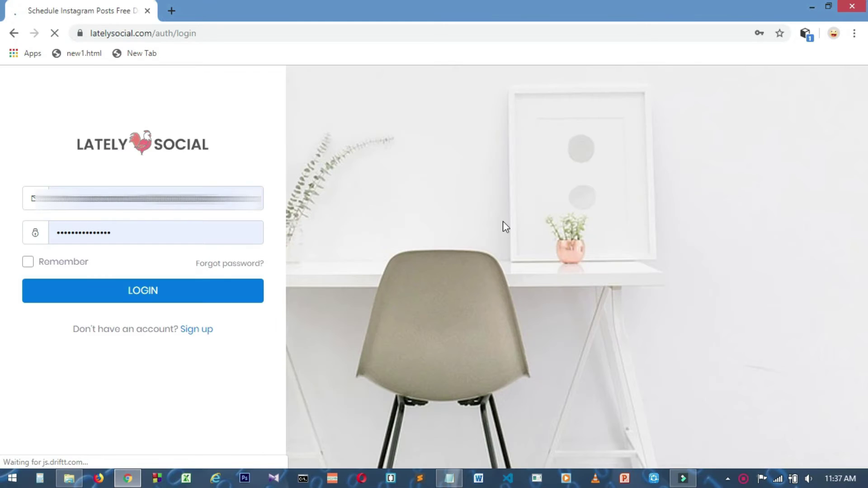
left_click(146, 291)
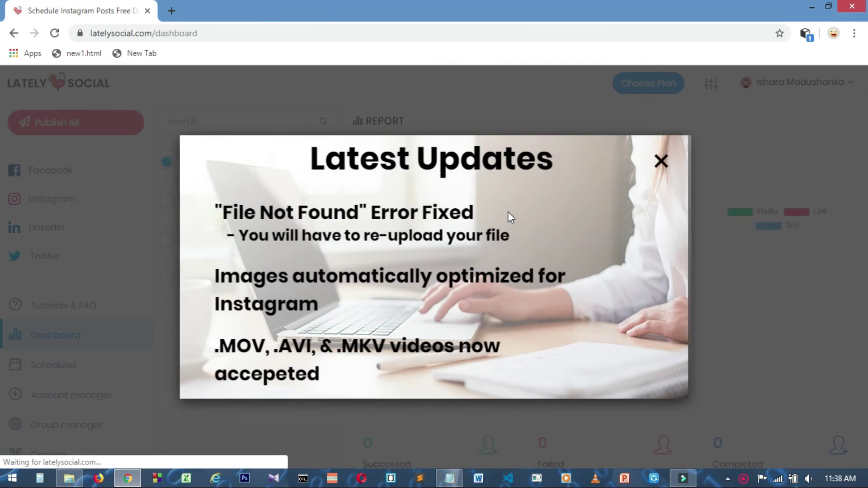
left_click(658, 164)
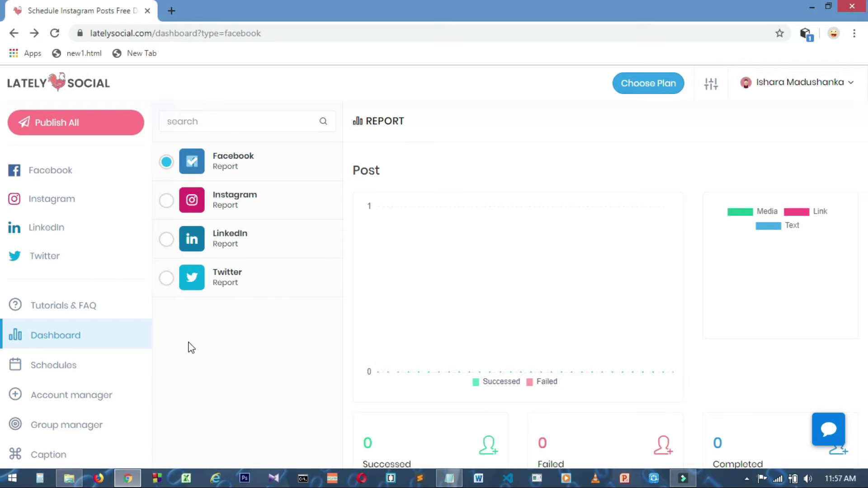
left_click(99, 399)
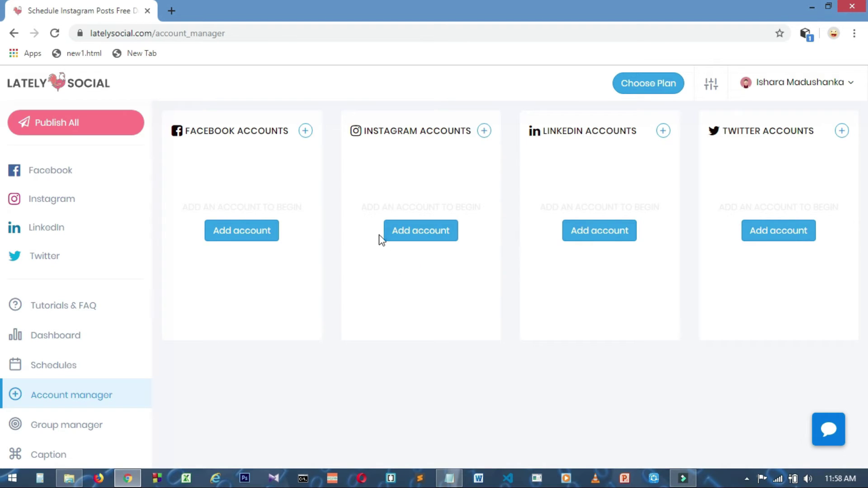
Add an Instagram account with its username and password, declining Chrome's save-password offer.
left_click(420, 235)
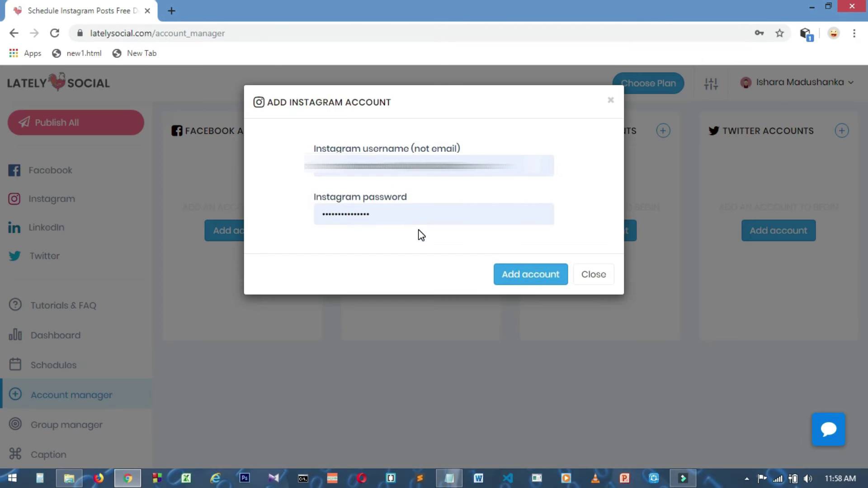
left_click(484, 165)
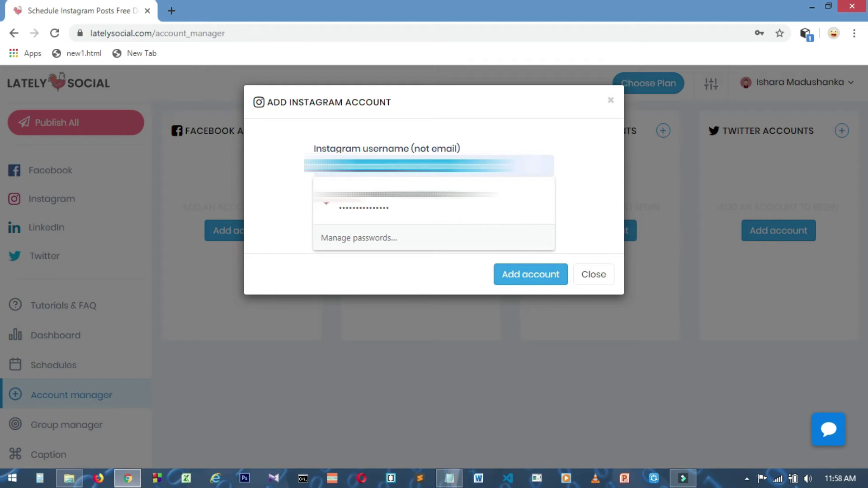
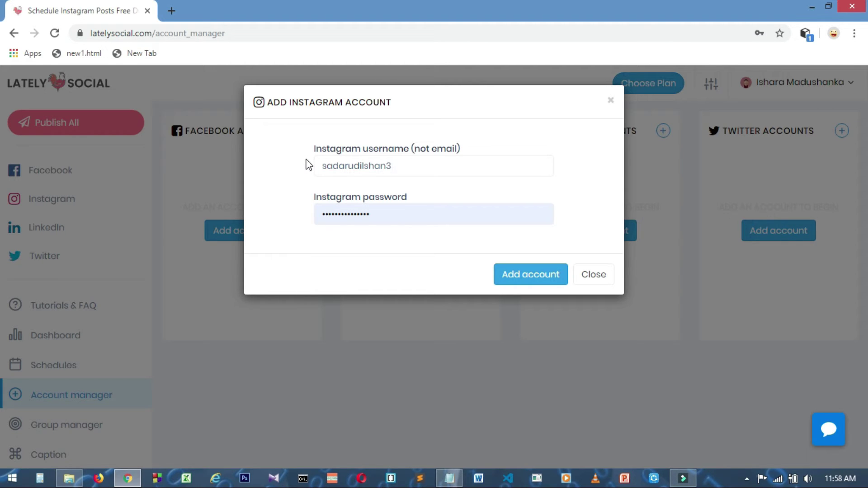
double_click(376, 216)
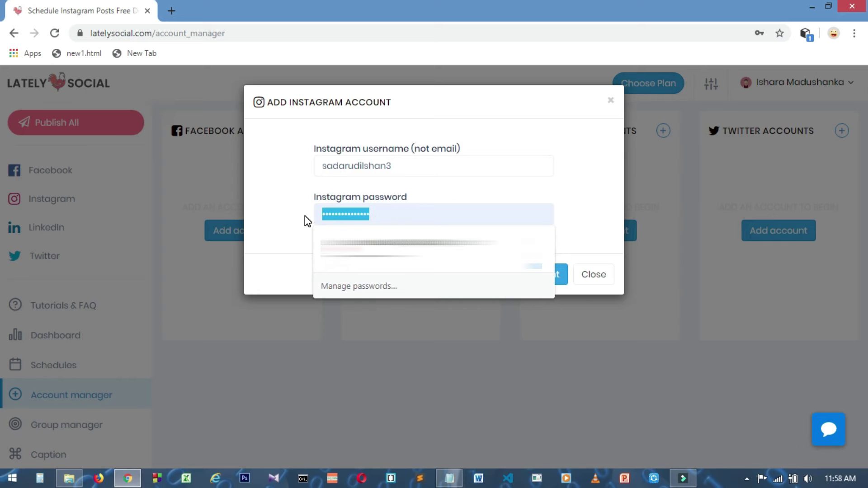
type("s")
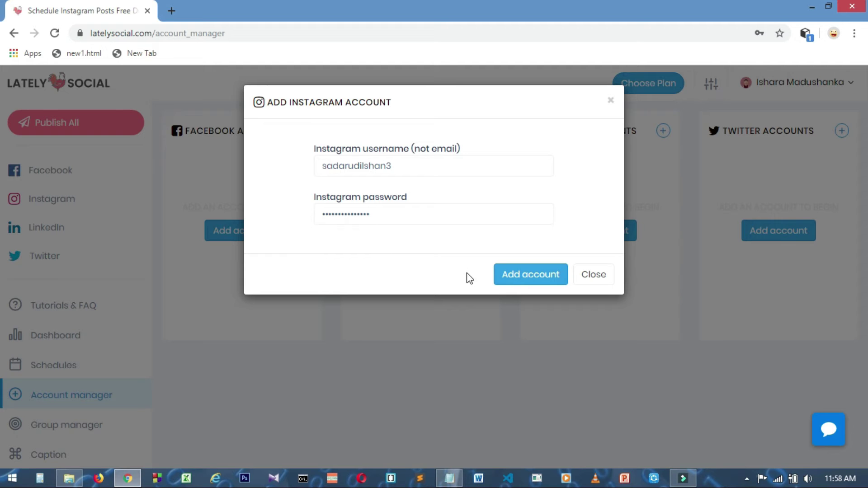
left_click(519, 279)
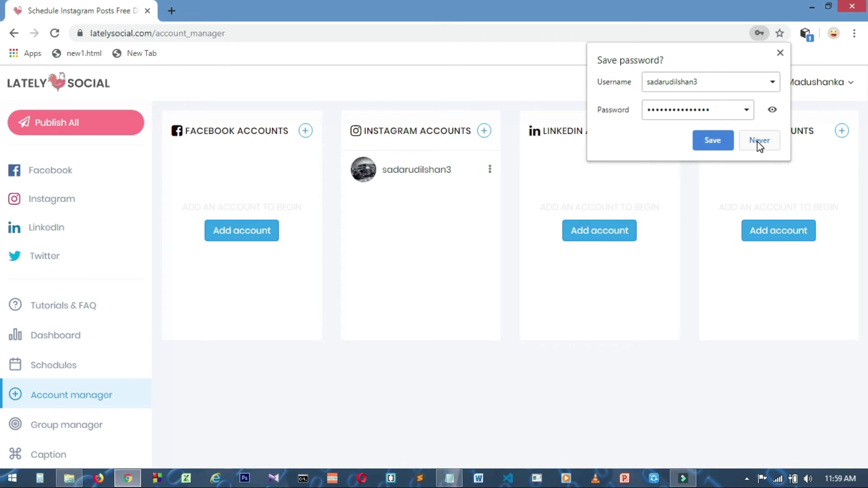
left_click(780, 53)
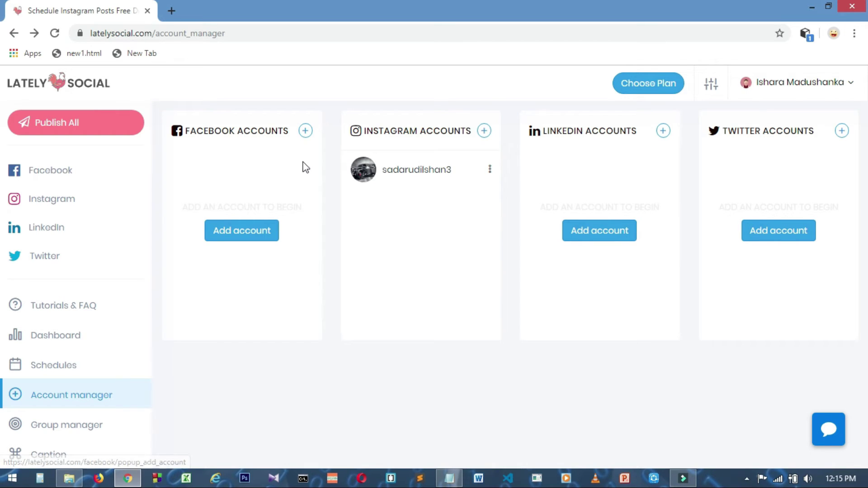
Start a new Instagram post and select the connected account as its target.
left_click(63, 202)
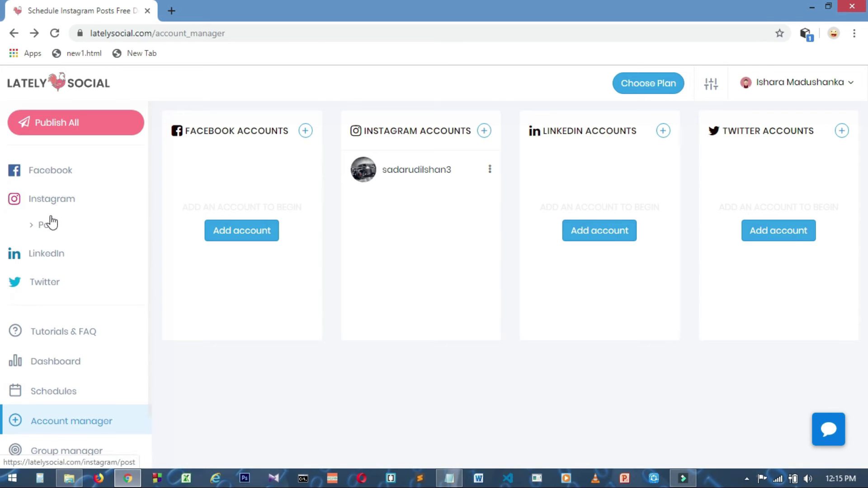
left_click(39, 231)
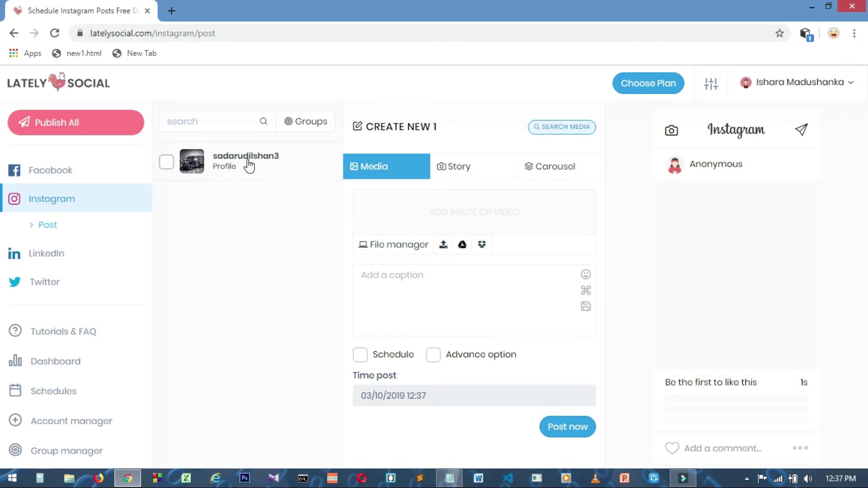
left_click(166, 160)
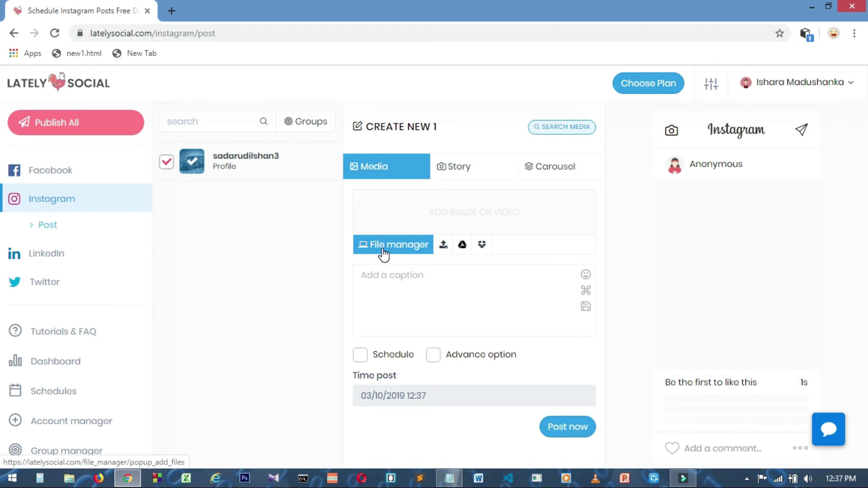
Upload the My Video file as the post's media.
left_click(444, 246)
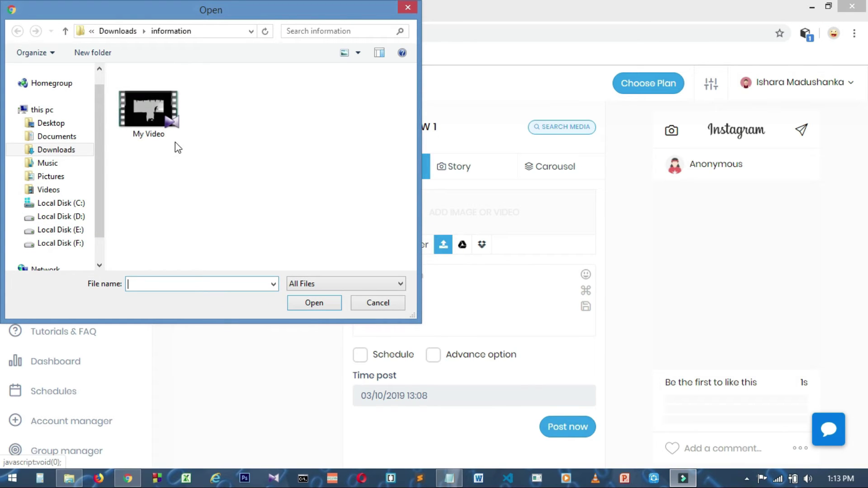
left_click(143, 122)
left_click(311, 301)
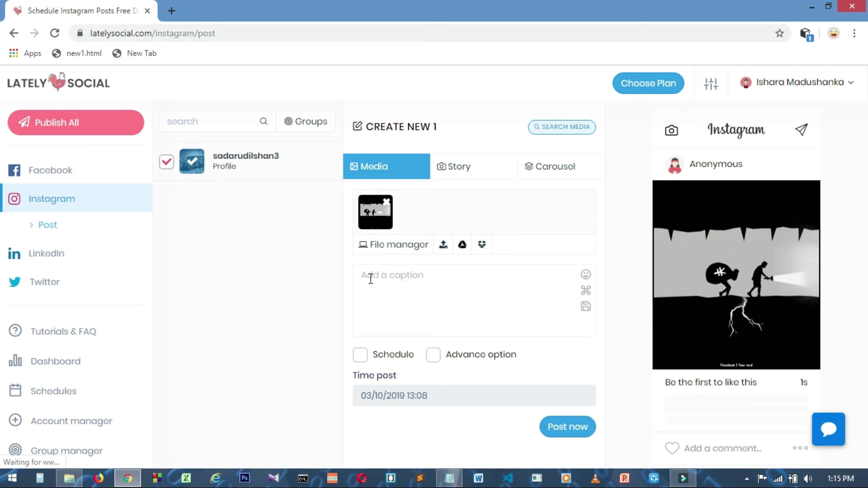
Write the caption 'Real True in the Life' in the post composer.
left_click(369, 279)
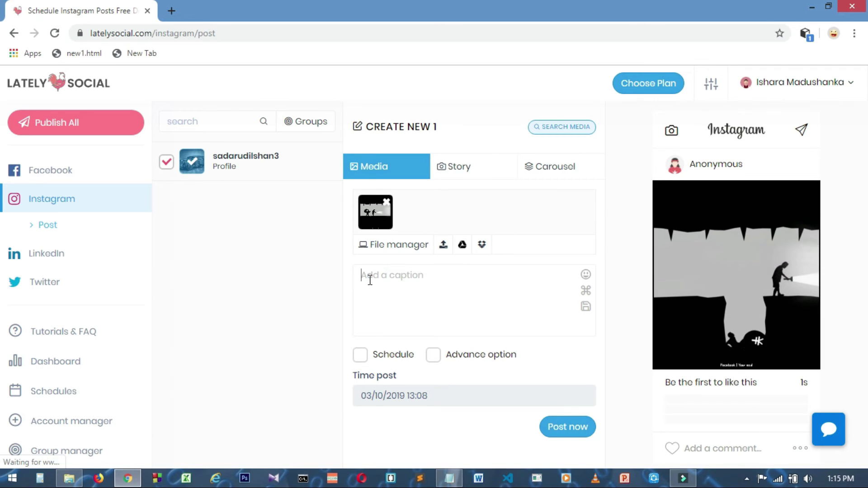
type("Real Tr")
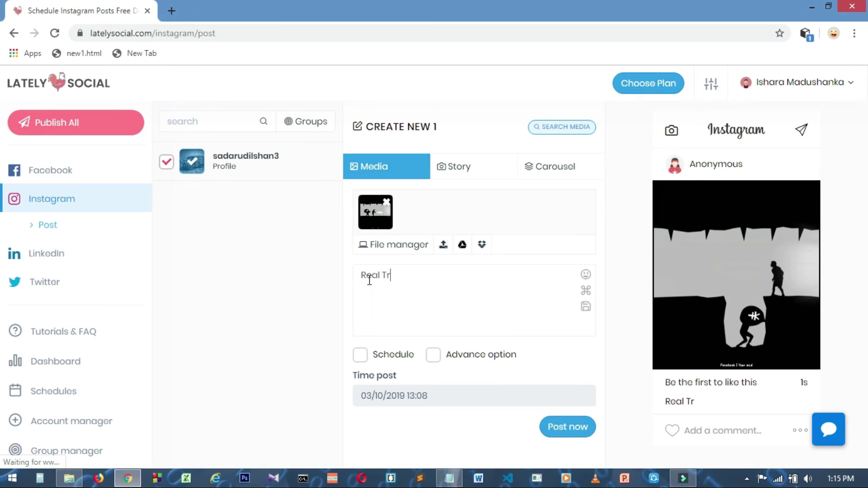
type("ue in the Life")
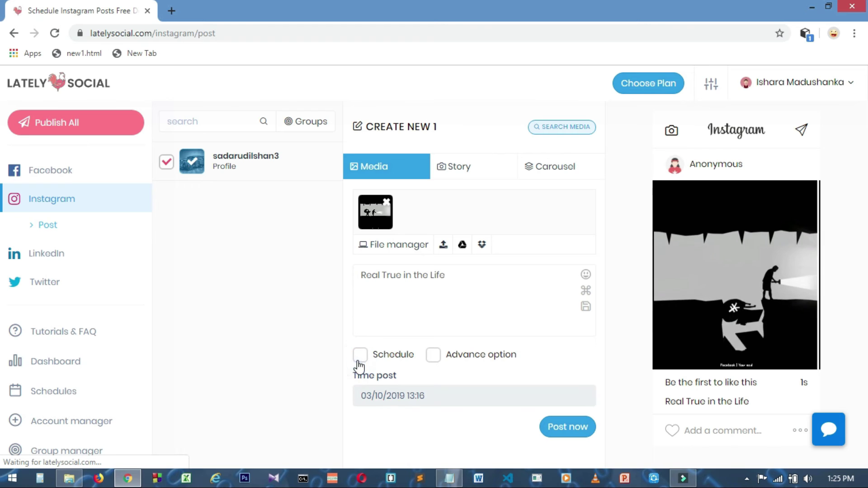
Leave scheduling and advanced options off and publish the post immediately.
left_click(361, 357)
scroll(398, 397, "down", 1)
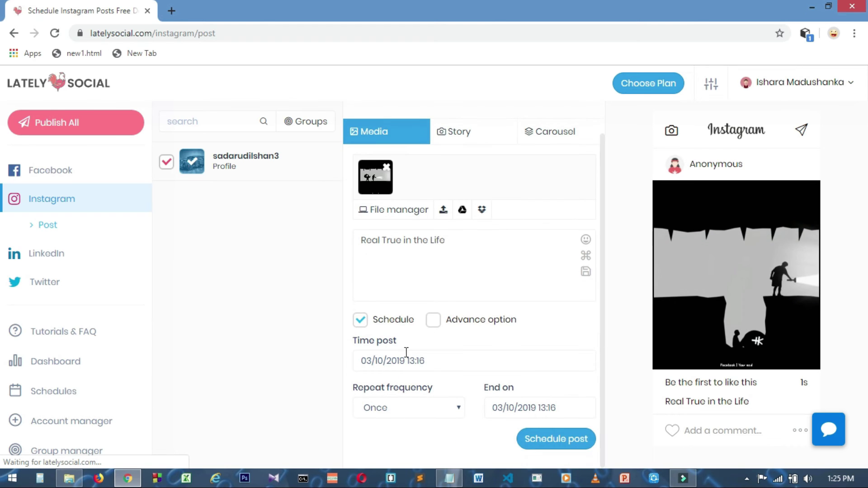
left_click(358, 320)
left_click(433, 356)
scroll(410, 374, "down", 2)
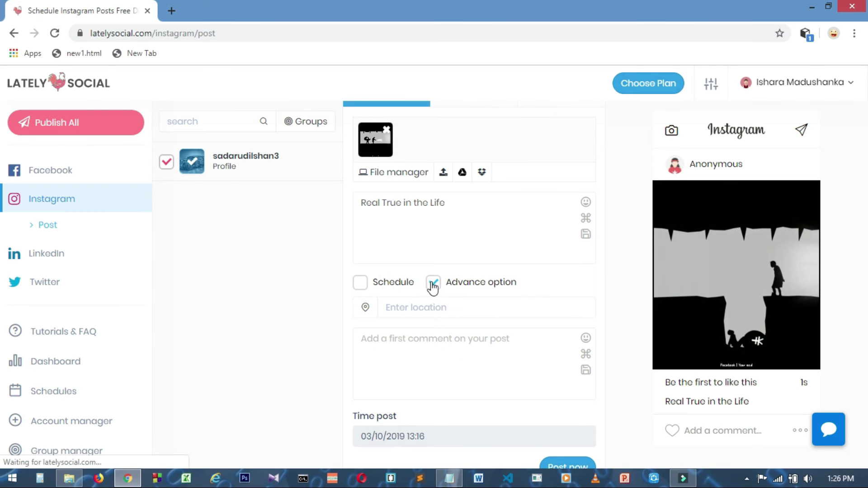
left_click(434, 283)
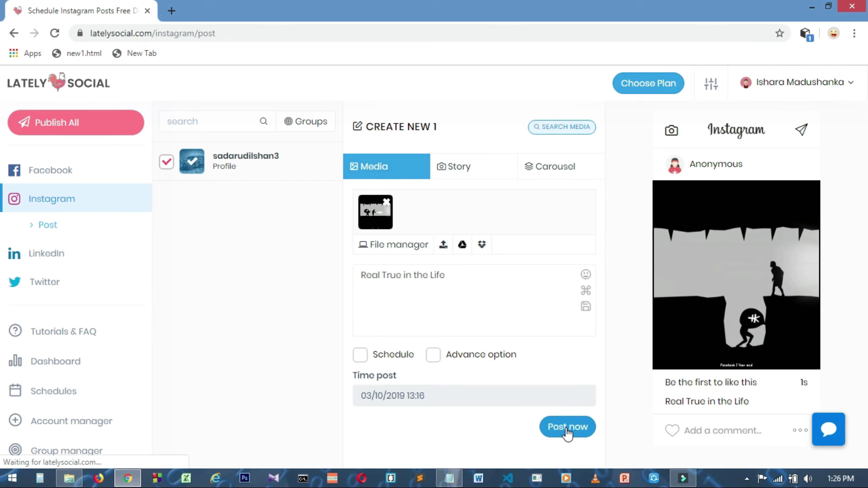
left_click(565, 433)
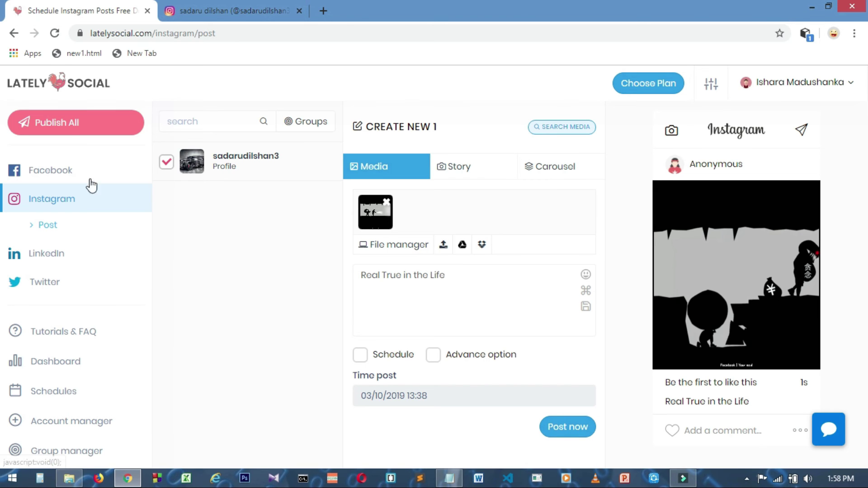
Go back to Account manager and open the connected Instagram profile in a new tab.
left_click(14, 34)
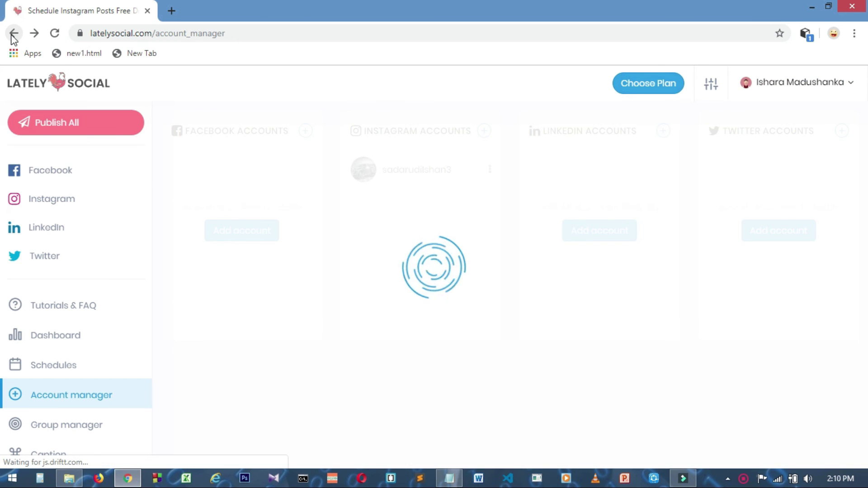
left_click(406, 171)
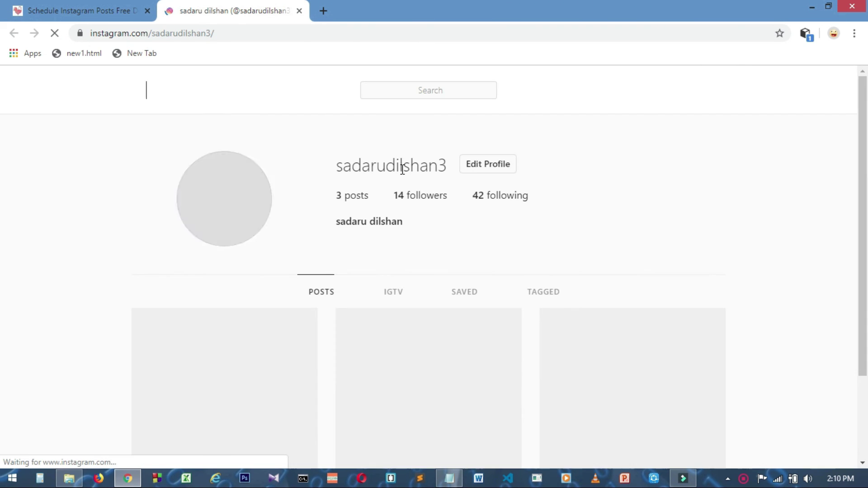
scroll(378, 338, "down", 1)
scroll(377, 338, "down", 1)
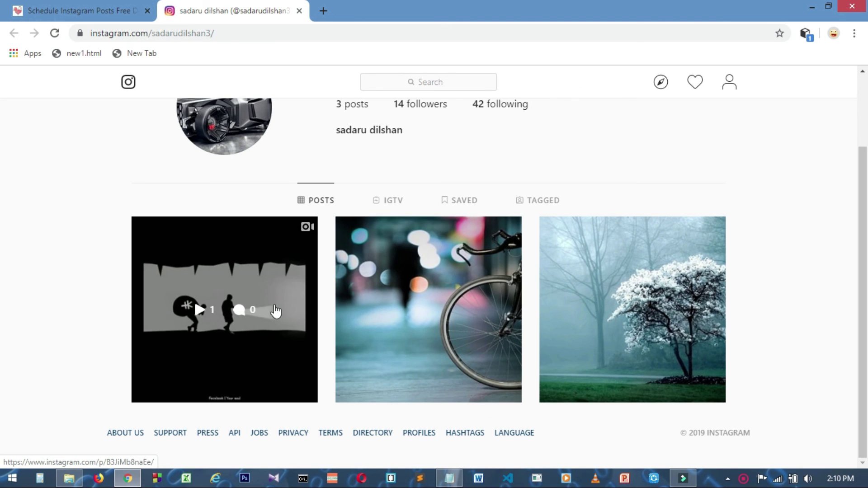
left_click(232, 268)
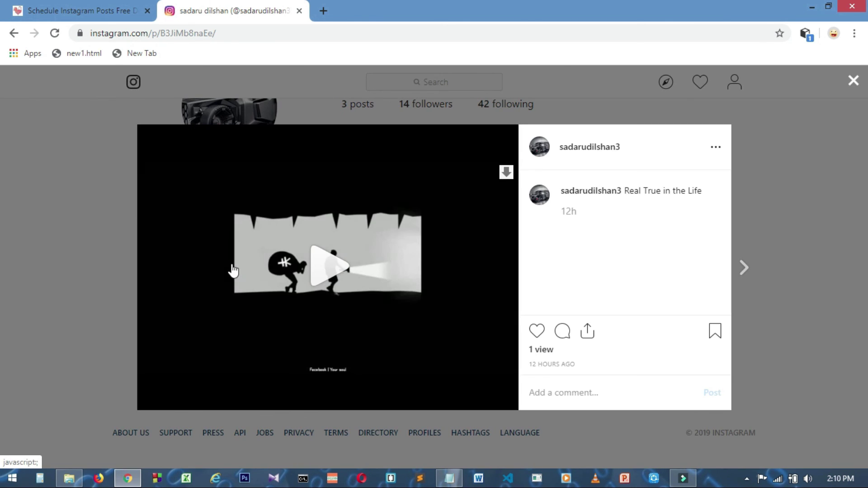
left_click(321, 272)
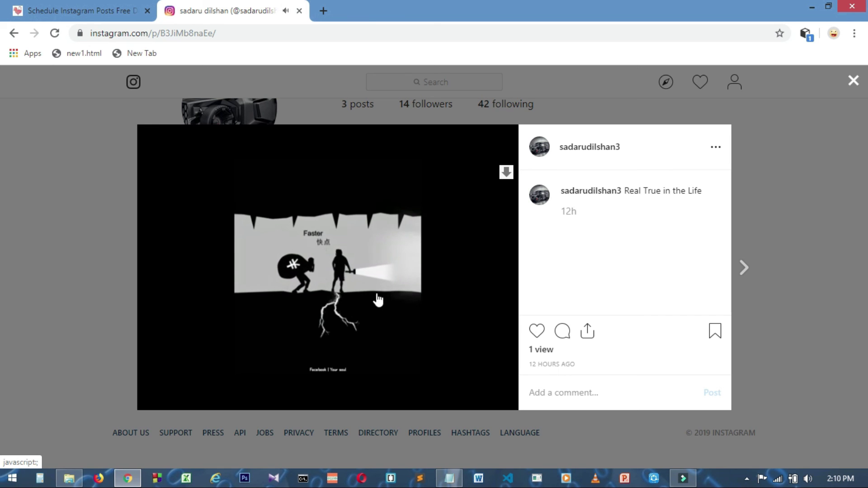
left_click(340, 272)
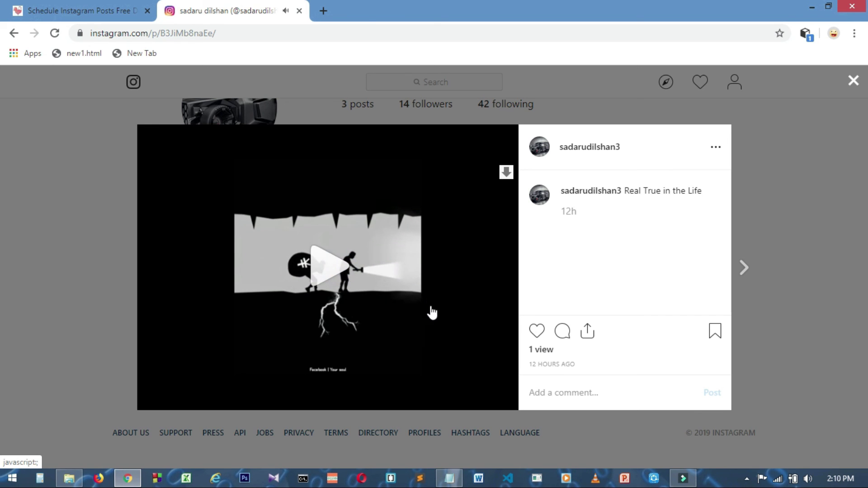
left_click(854, 82)
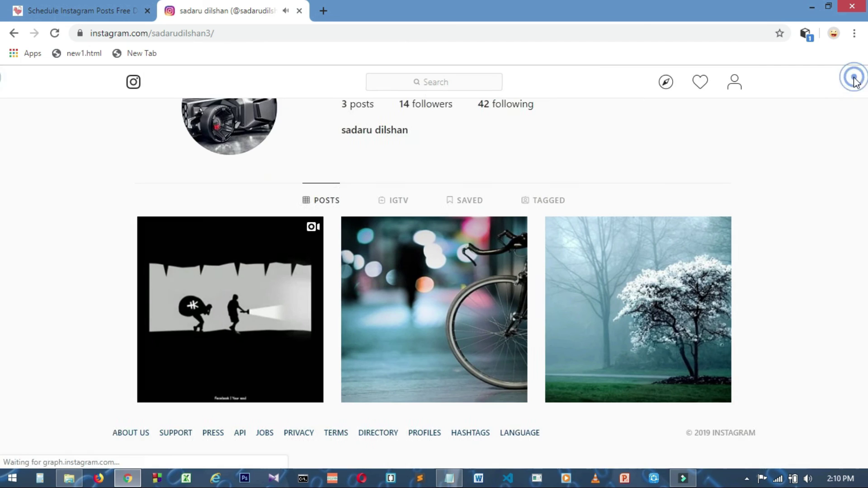